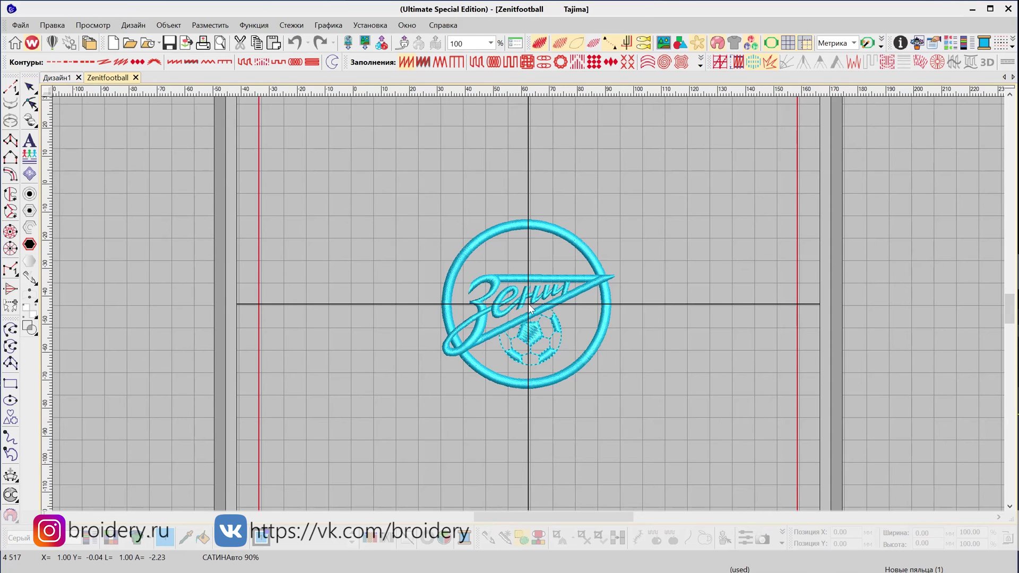
Turn off the realistic embroidery rendering so the Zenit logo is drawn as plain stitches.
scroll(422, 192, up, 3)
scroll(603, 397, down, 1)
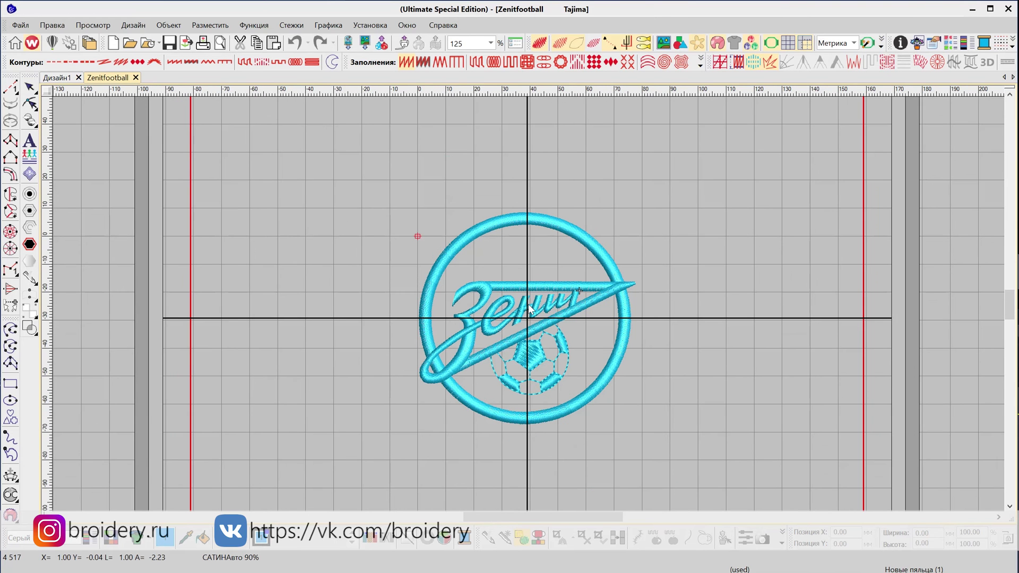
click(539, 43)
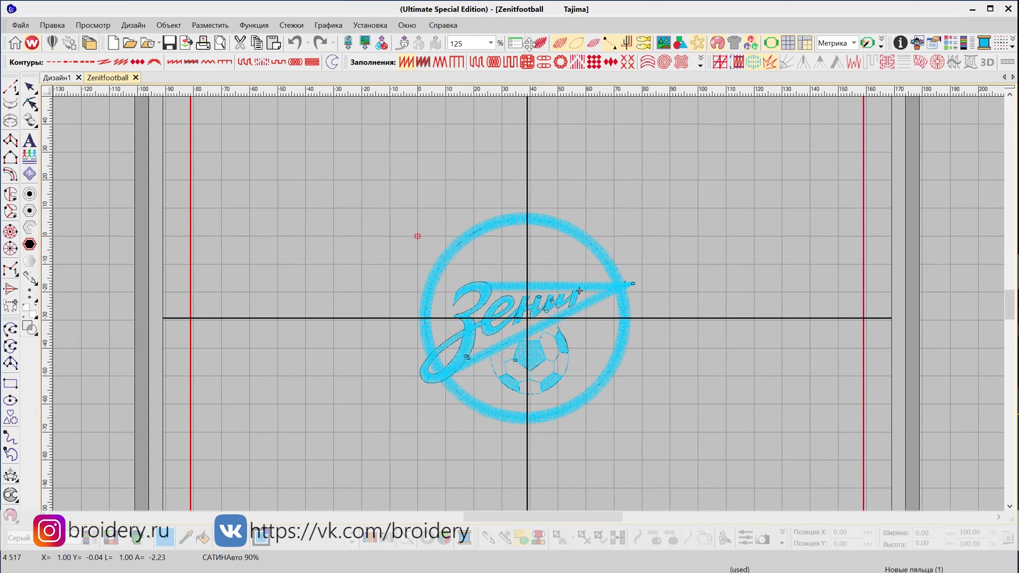
Hide the hoop and return the floating Просмотр toolbar to its docked place above the workspace.
drag(532, 43, 519, 148)
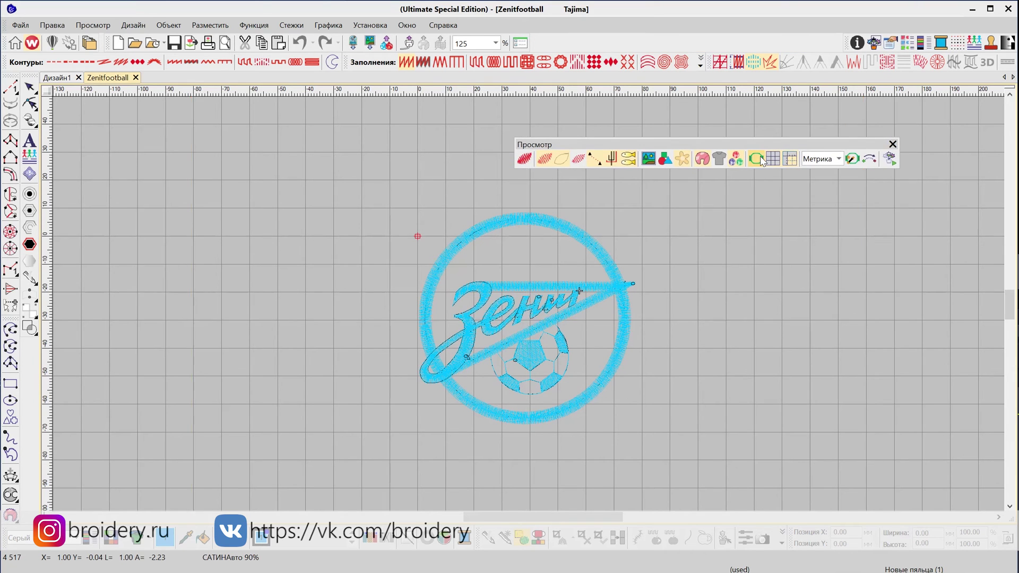
drag(748, 146, 739, 113)
double_click(740, 113)
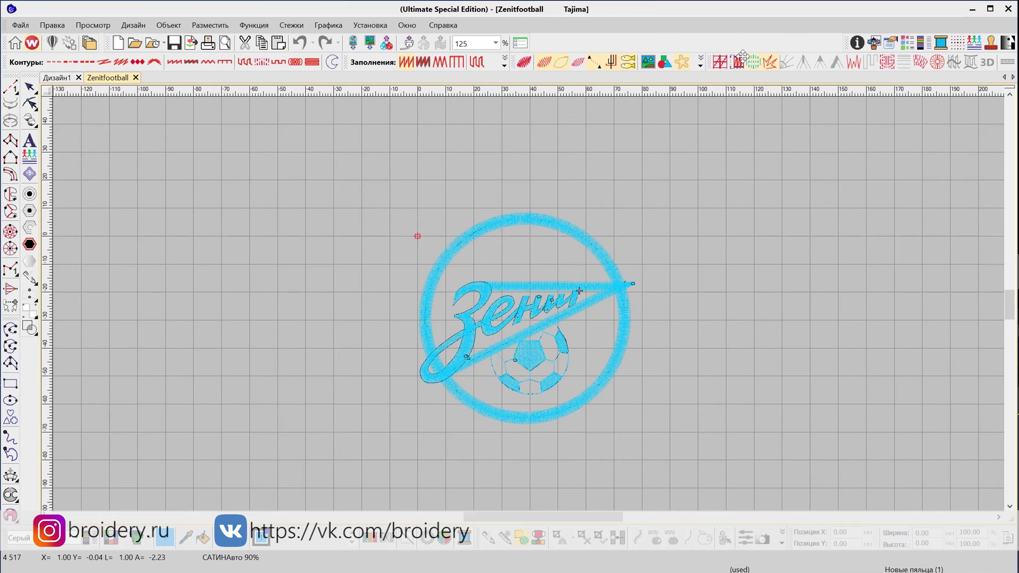
Save the design over Zenitfootball.EMB on the desktop in the Wilcom all-in-one (*.EMB) format, and save it once more under the same name.
click(21, 25)
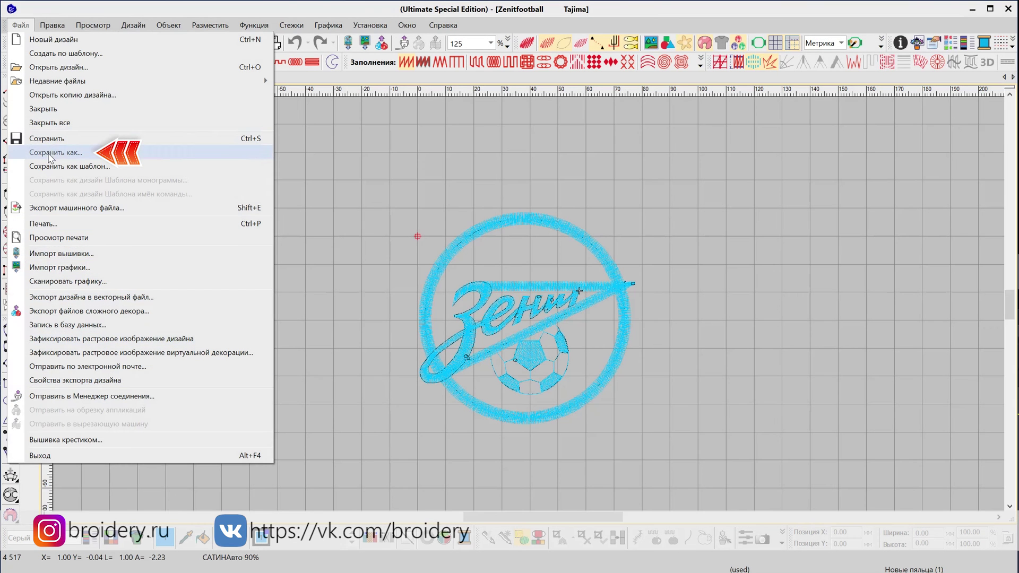
click(49, 154)
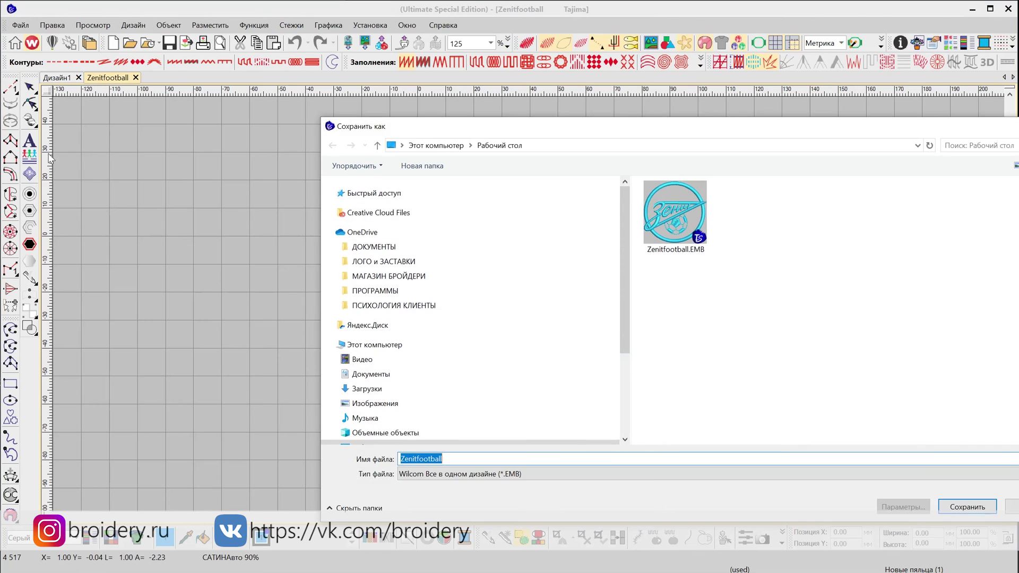
drag(609, 137, 395, 72)
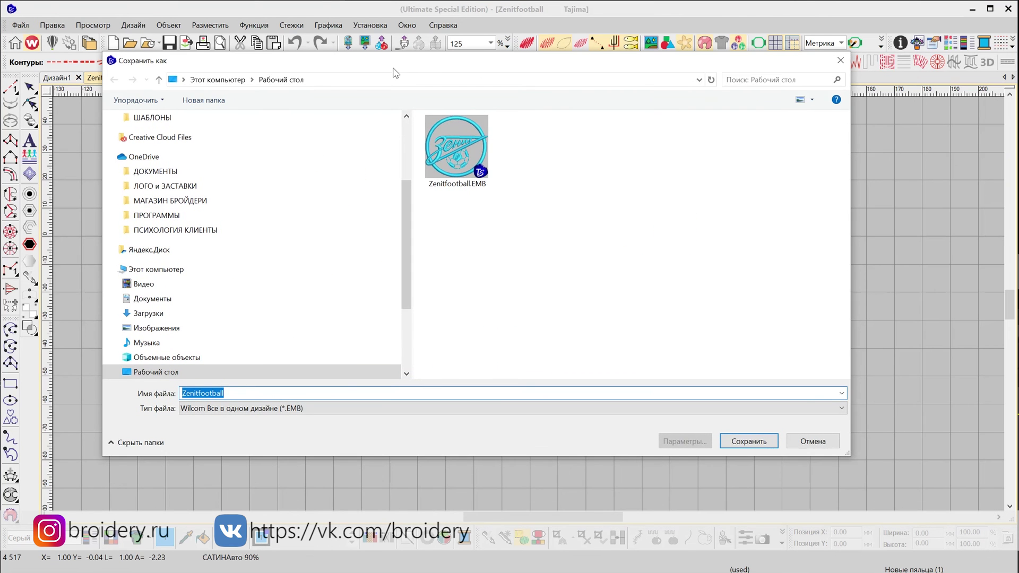
click(448, 158)
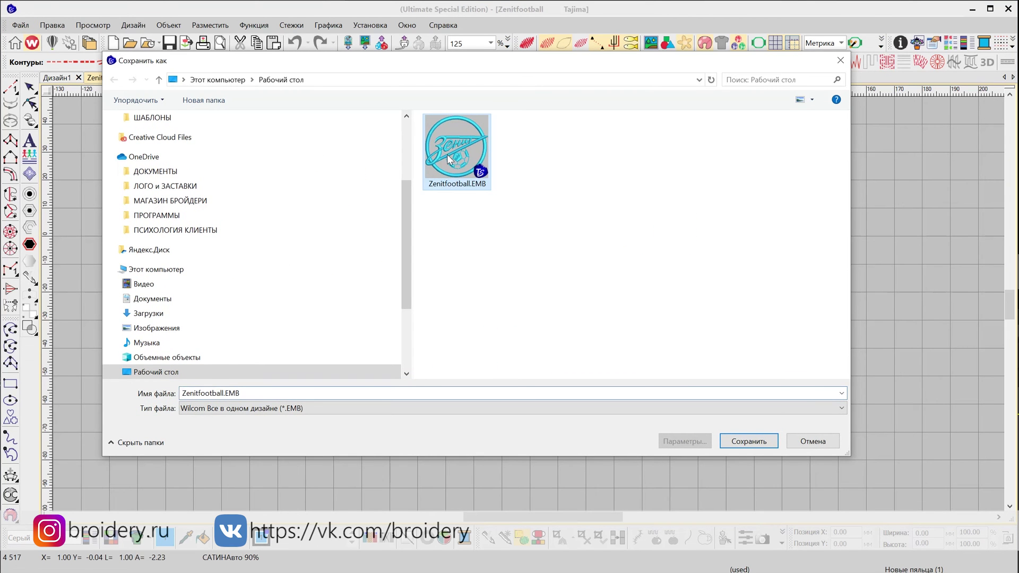
double_click(242, 393)
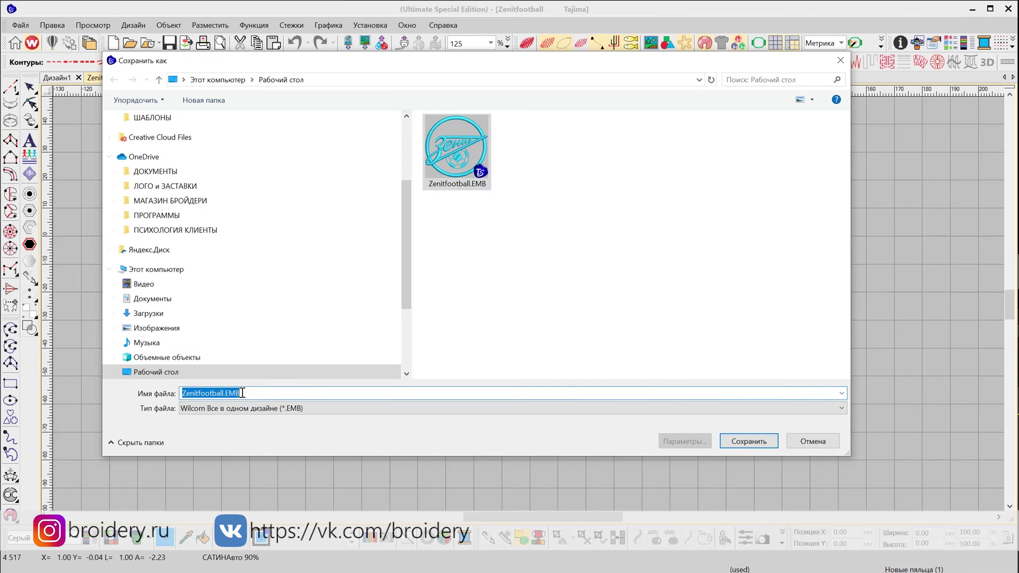
click(214, 407)
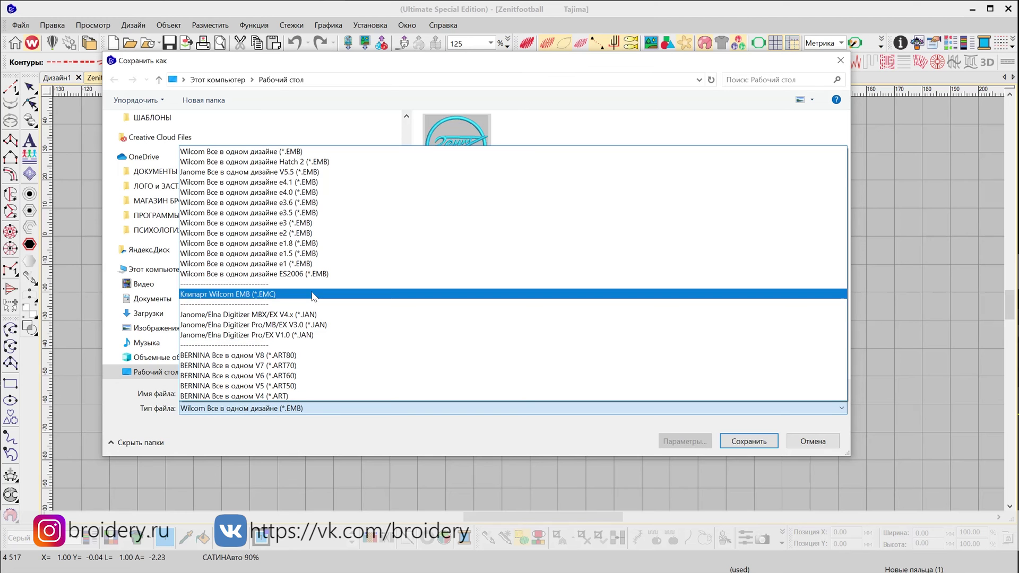
click(346, 154)
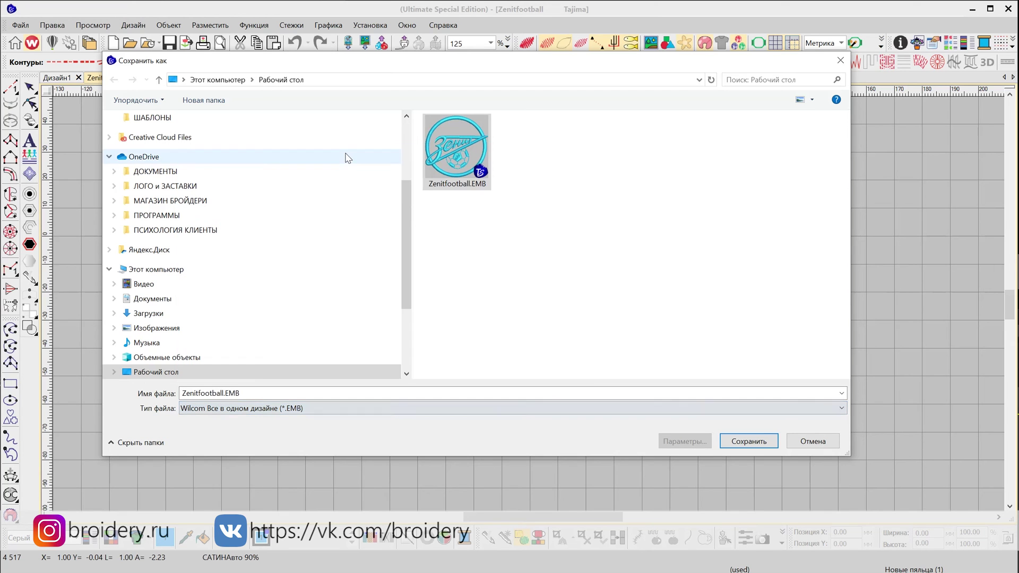
click(755, 447)
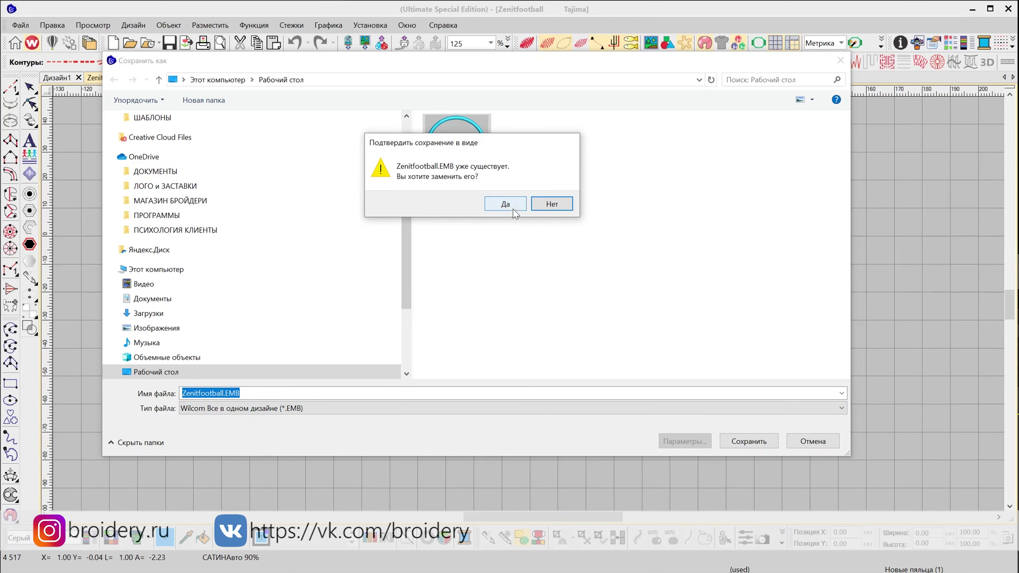
click(512, 209)
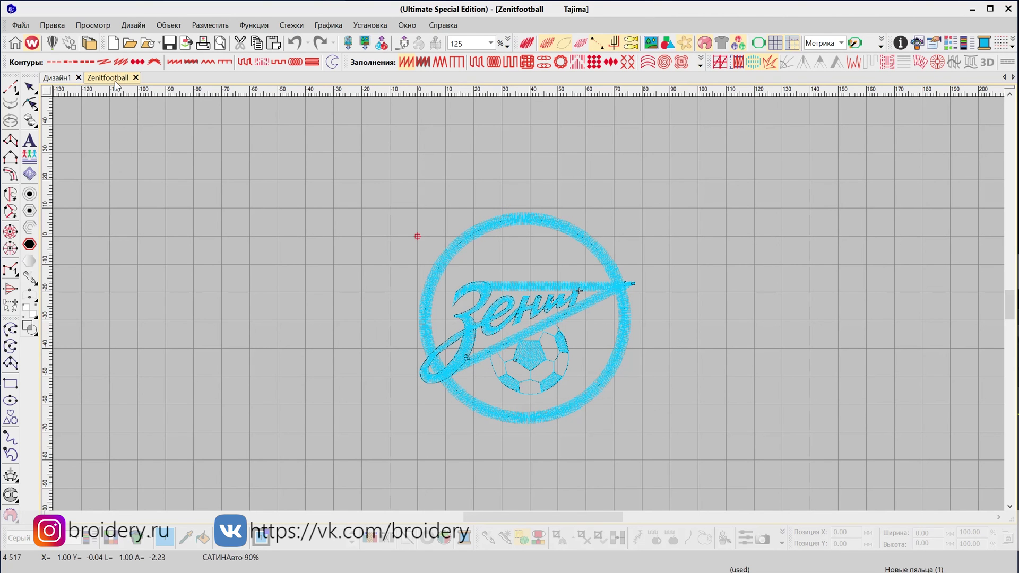
click(20, 25)
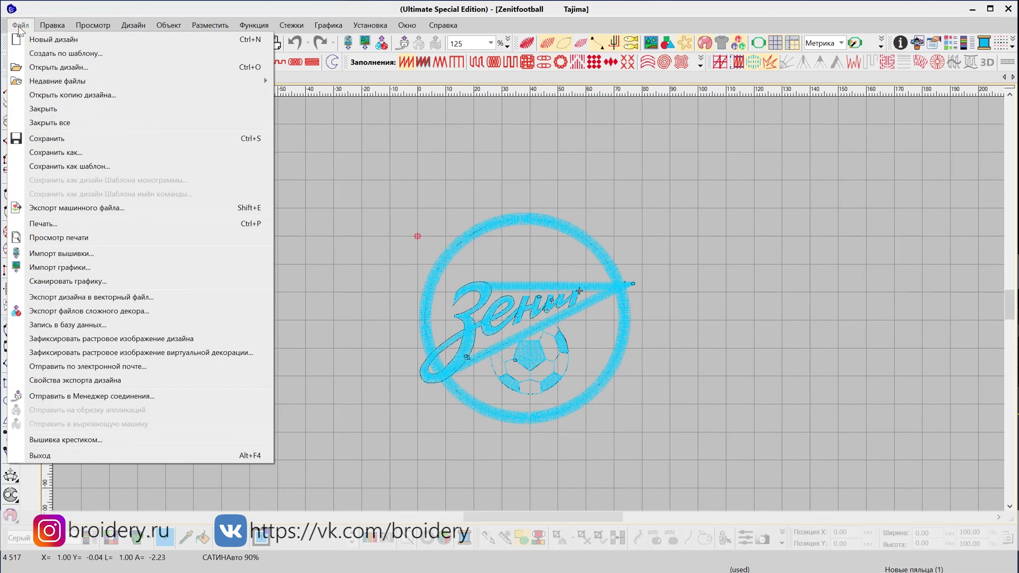
click(83, 139)
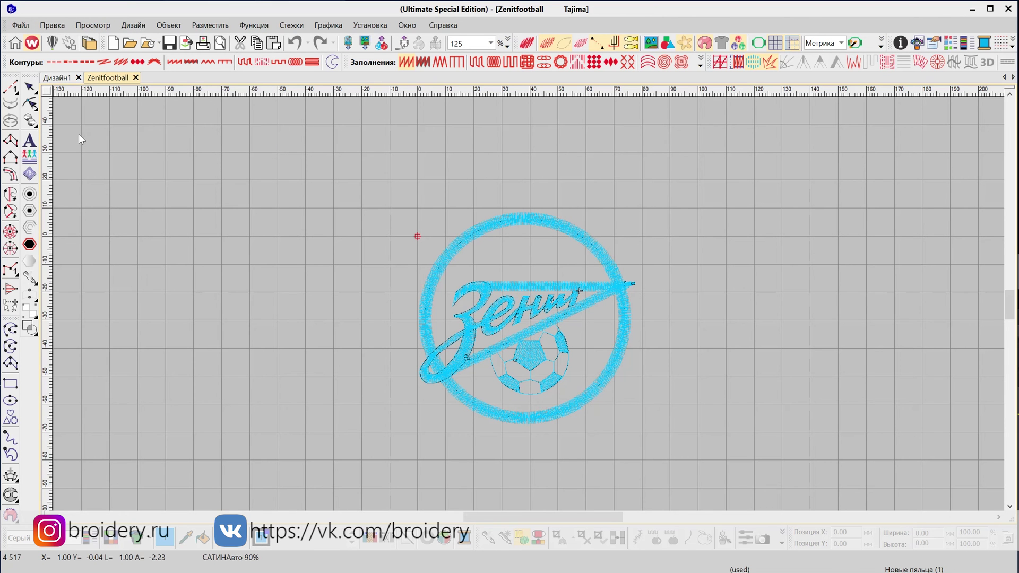
Examine the fill, outline and underlay properties of the logo's "Зе" lettering, and leave the object deselected.
key(0)
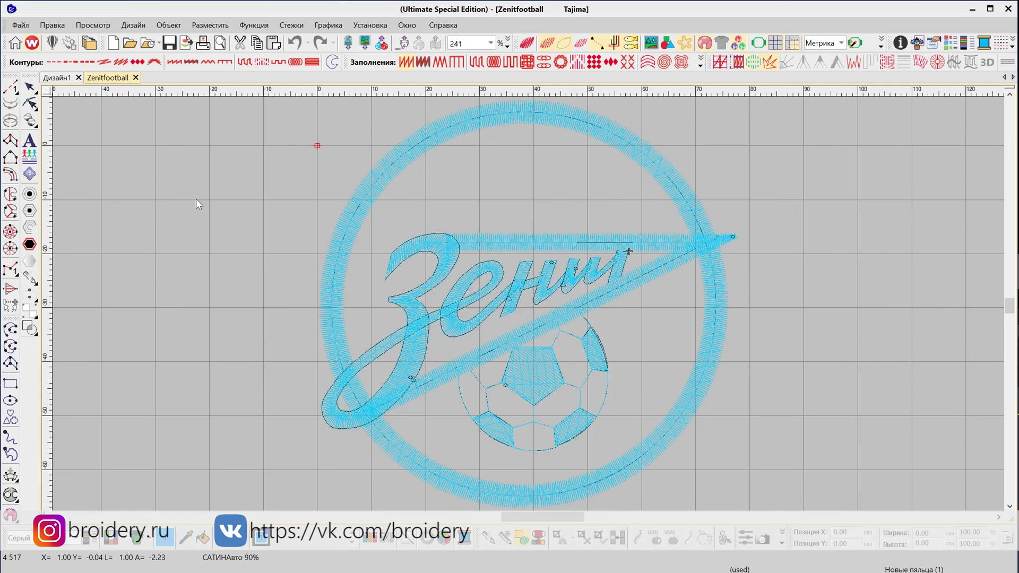
click(417, 249)
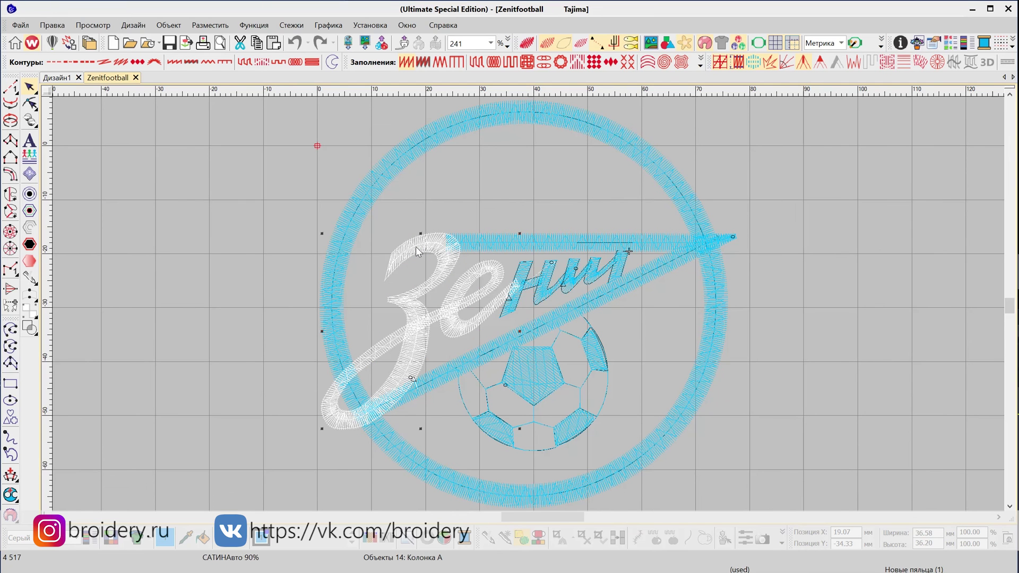
right_click(416, 246)
click(432, 256)
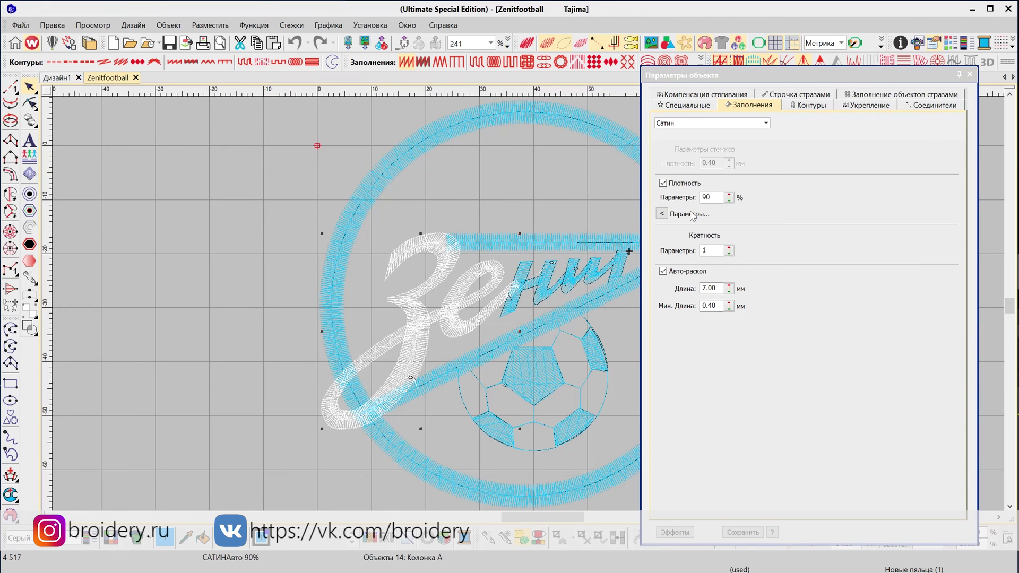
click(738, 125)
click(738, 127)
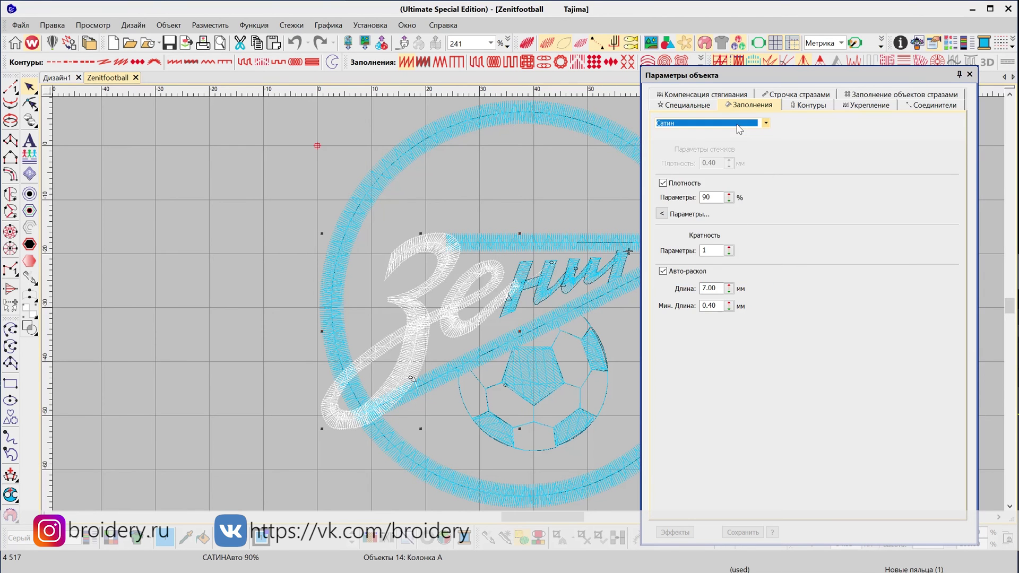
click(791, 108)
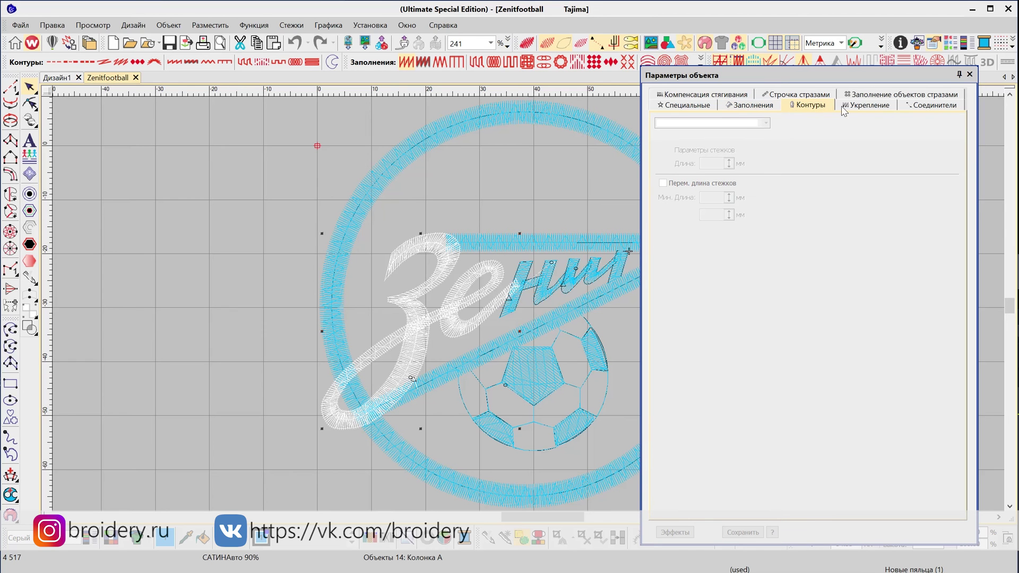
click(890, 109)
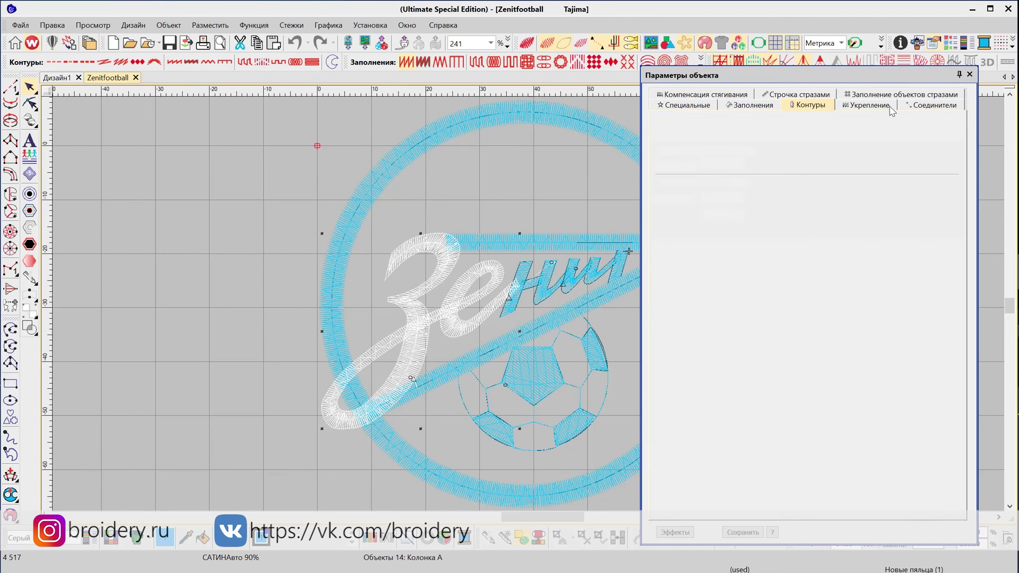
click(969, 74)
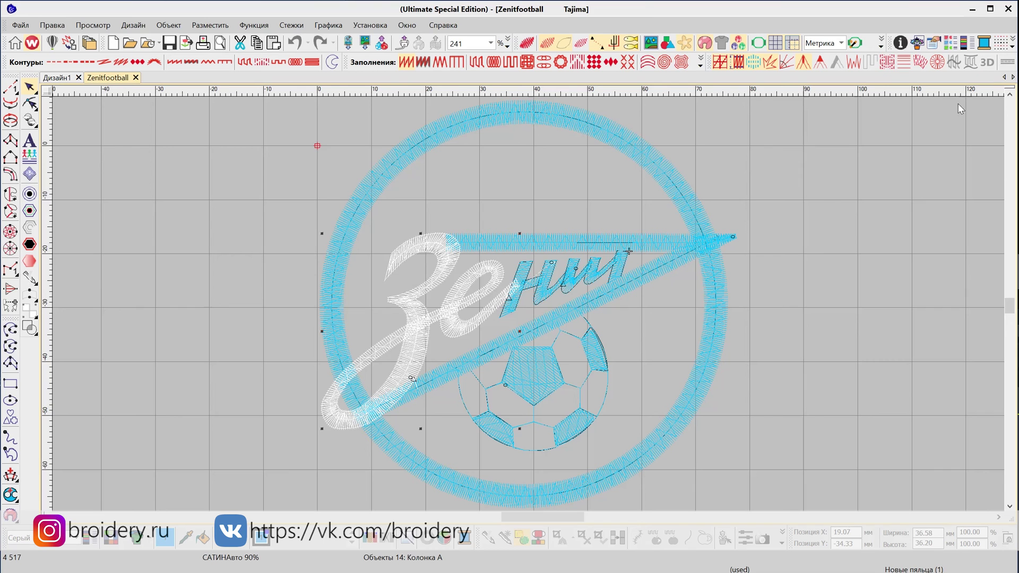
click(861, 314)
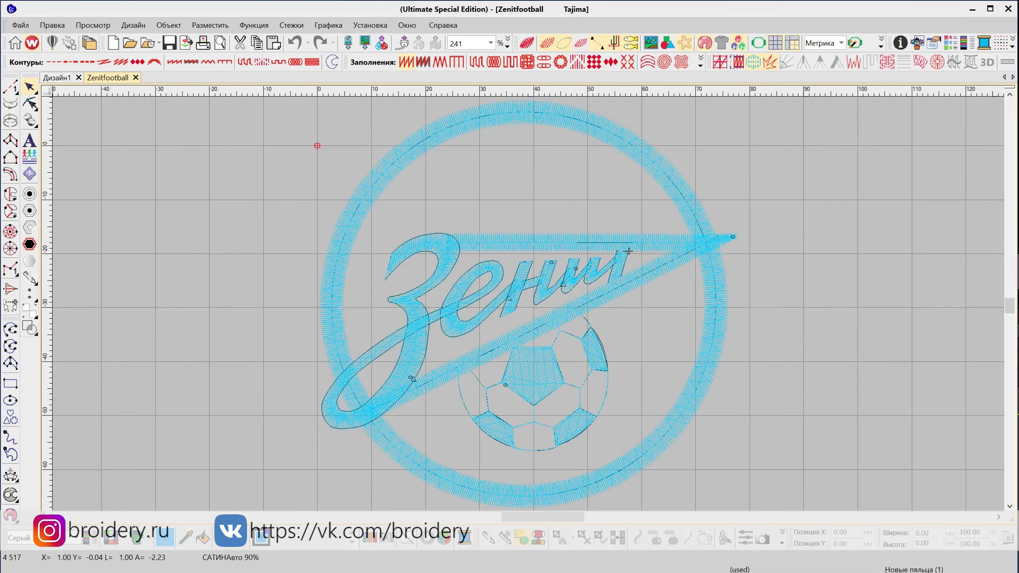
Start a machine file export of the design and choose the PE-DESIGN (F:) drive as its destination.
click(19, 25)
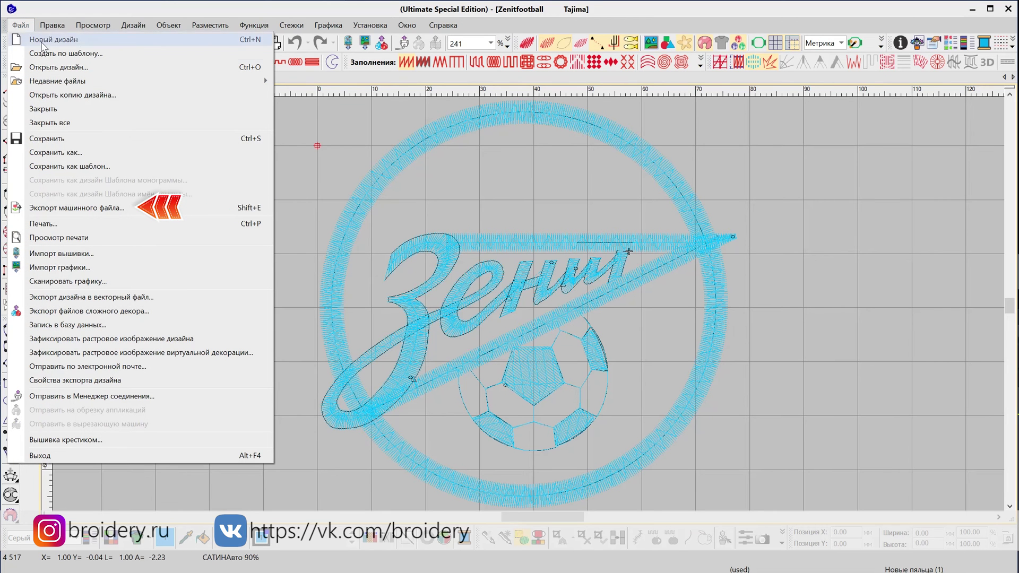
click(96, 210)
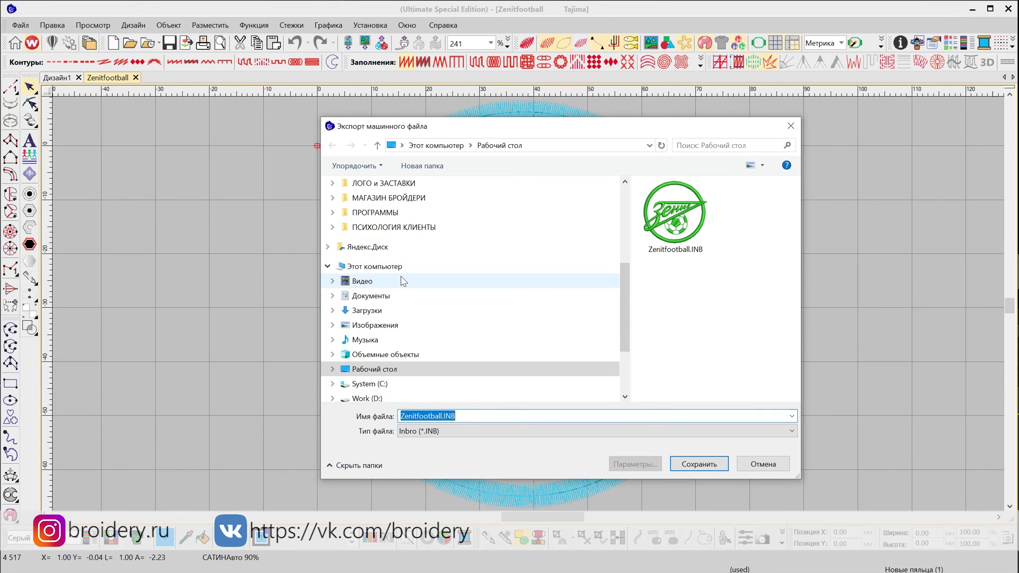
scroll(402, 282, down, 2)
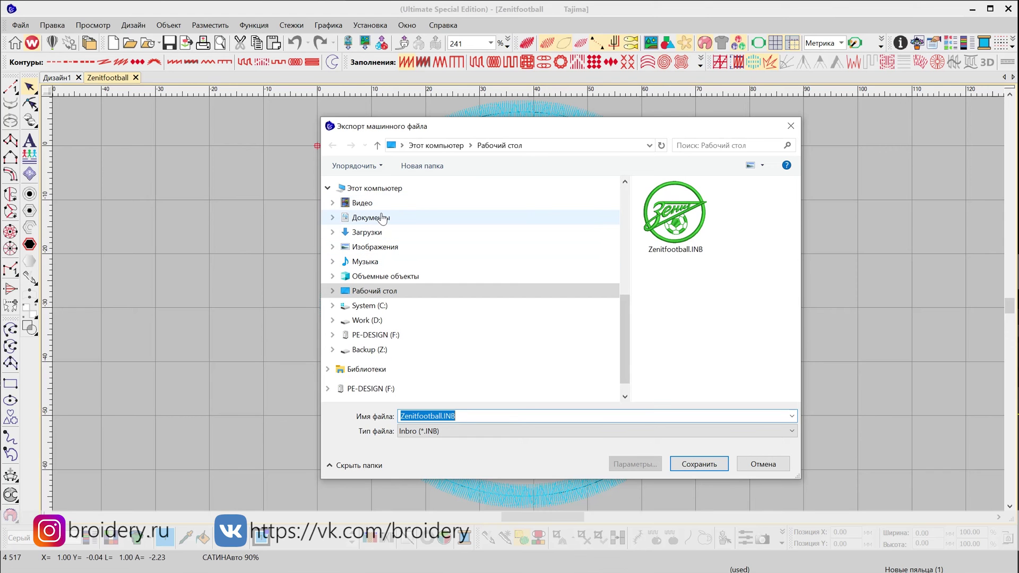
click(374, 188)
scroll(741, 317, down, 3)
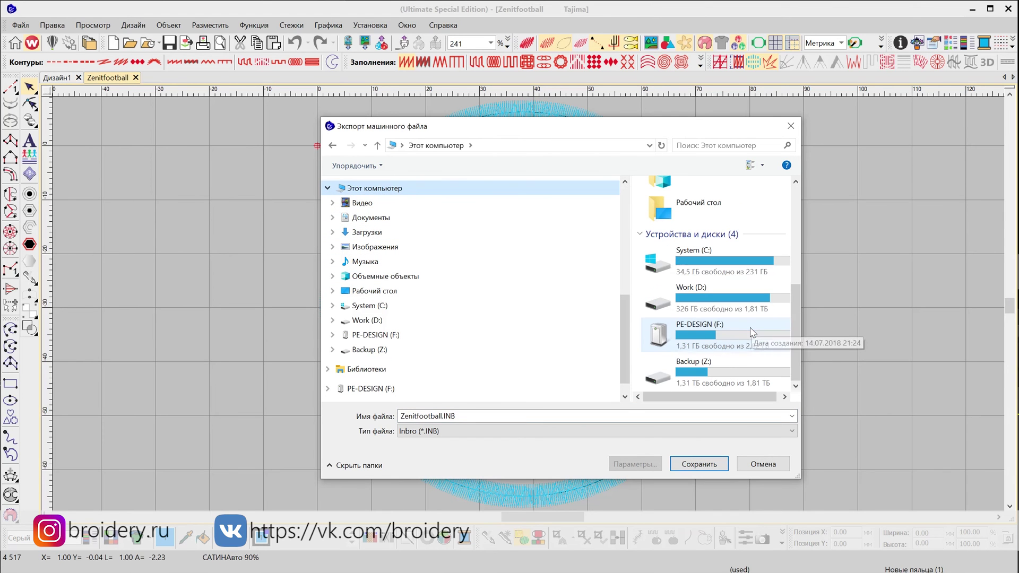
click(734, 334)
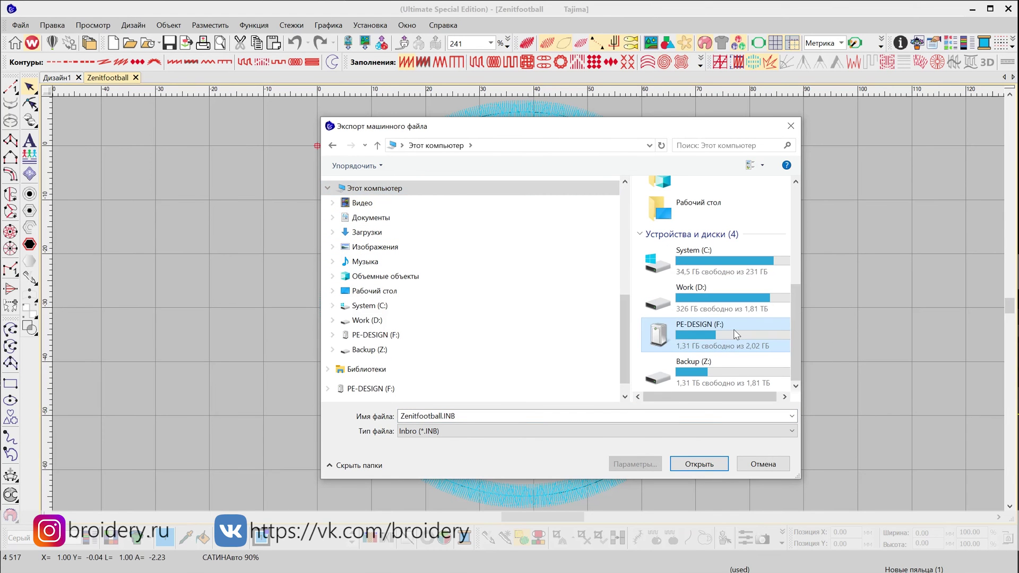
double_click(670, 337)
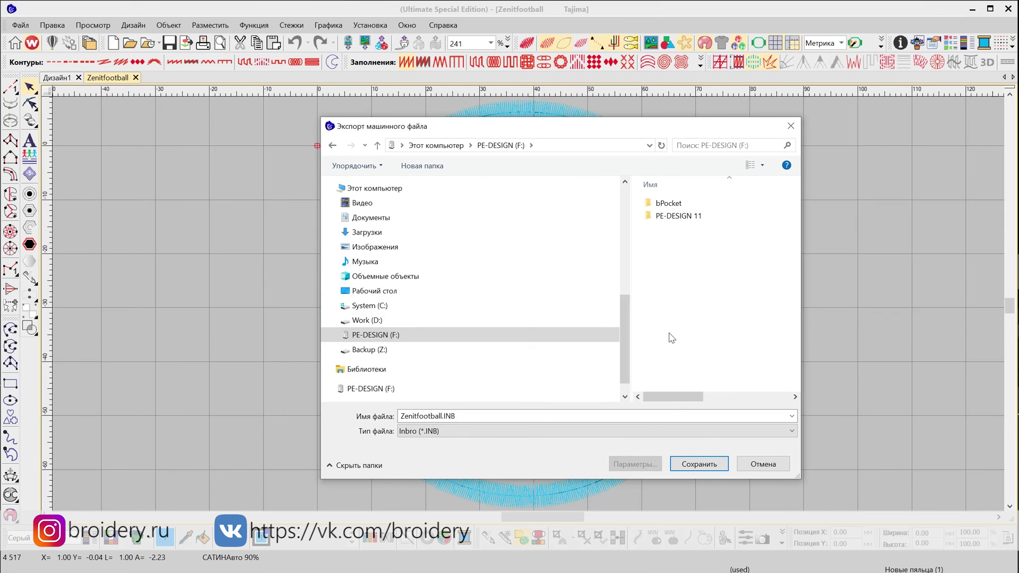
Set the exported machine file's format to Janome/Elna/Kenmore (*.JEF).
click(604, 430)
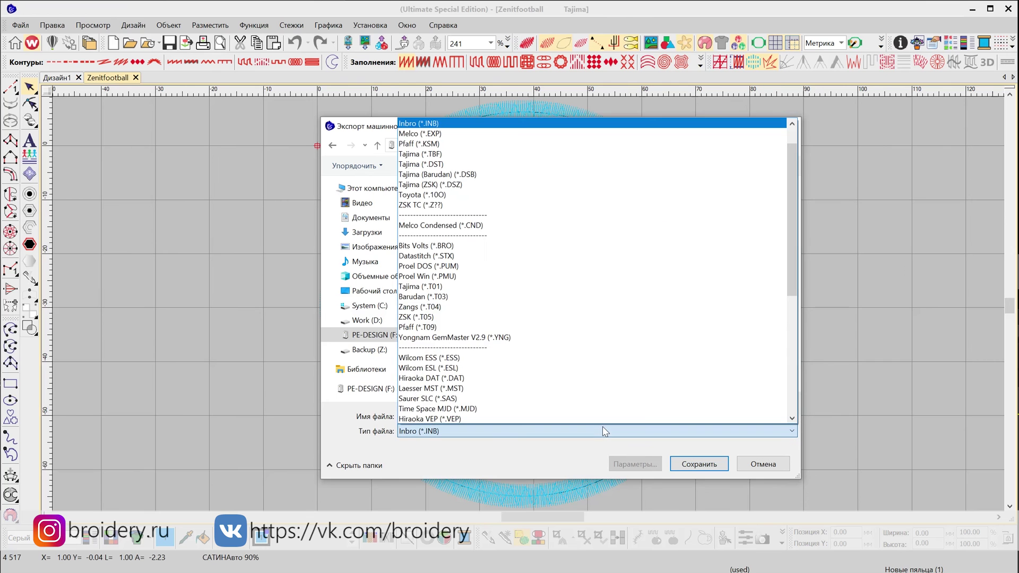
scroll(582, 370, down, 4)
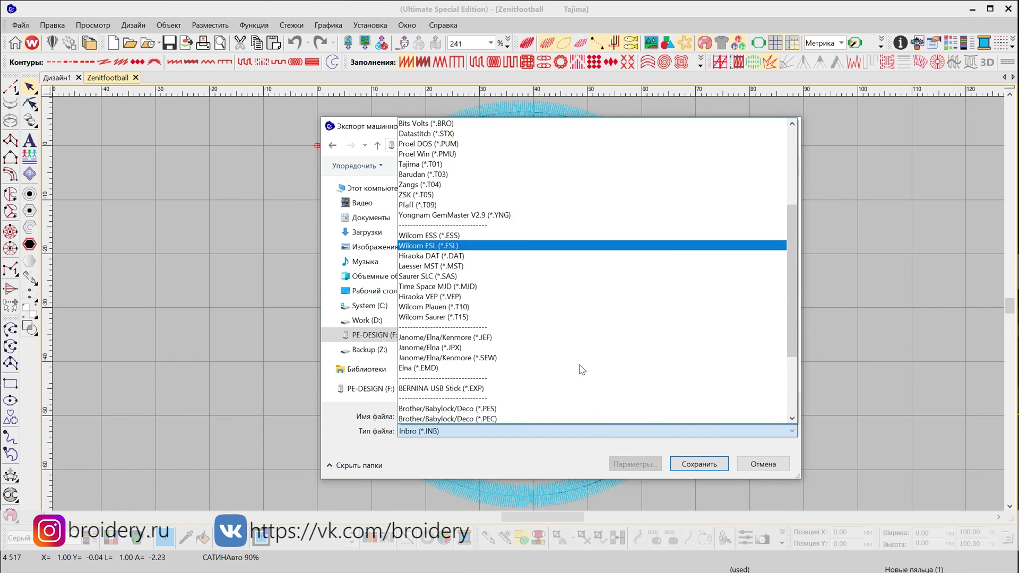
scroll(582, 369, down, 2)
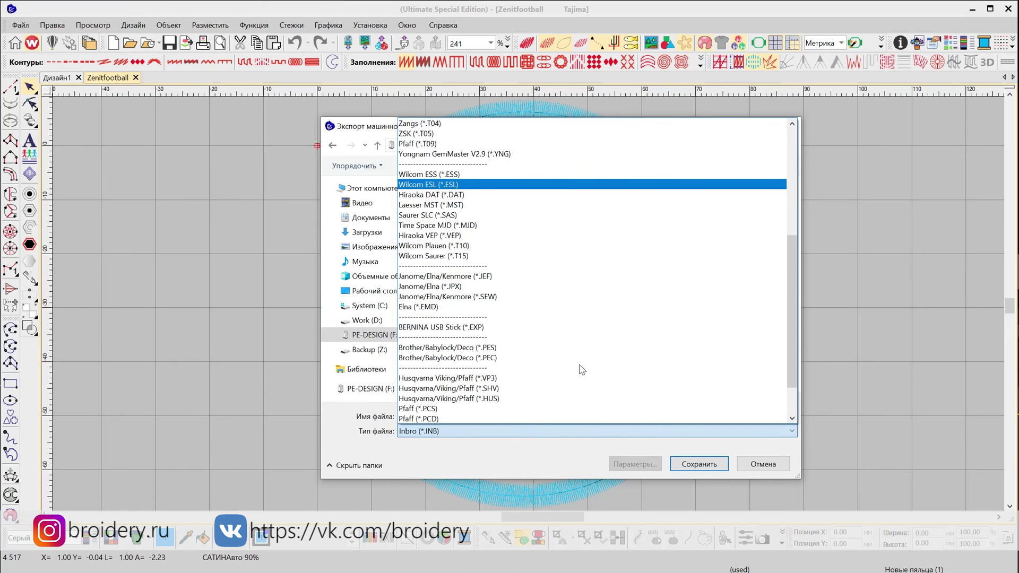
click(489, 276)
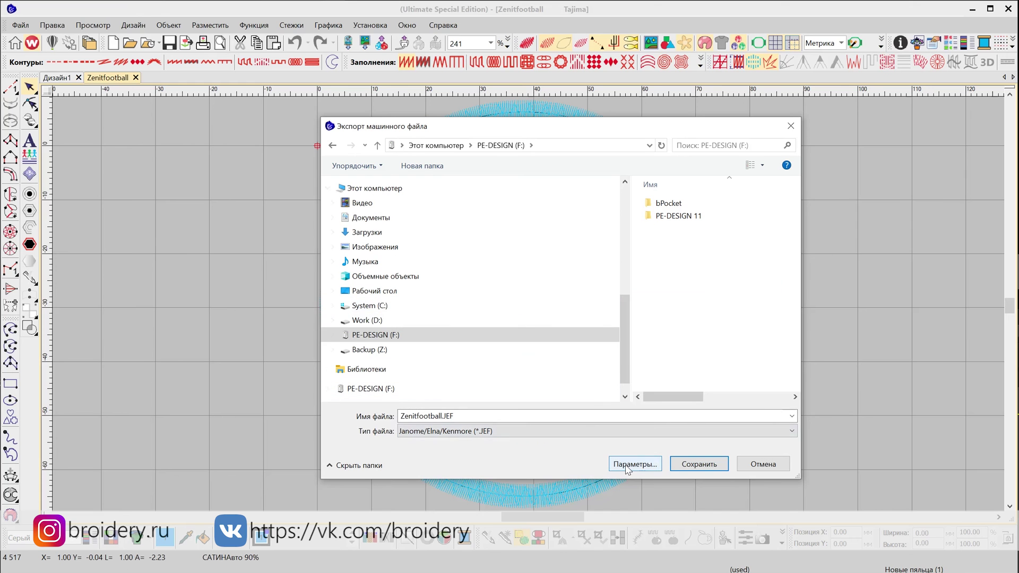
Examine the machine models offered in the JEF format's save options, and close the options without changing the model.
click(627, 466)
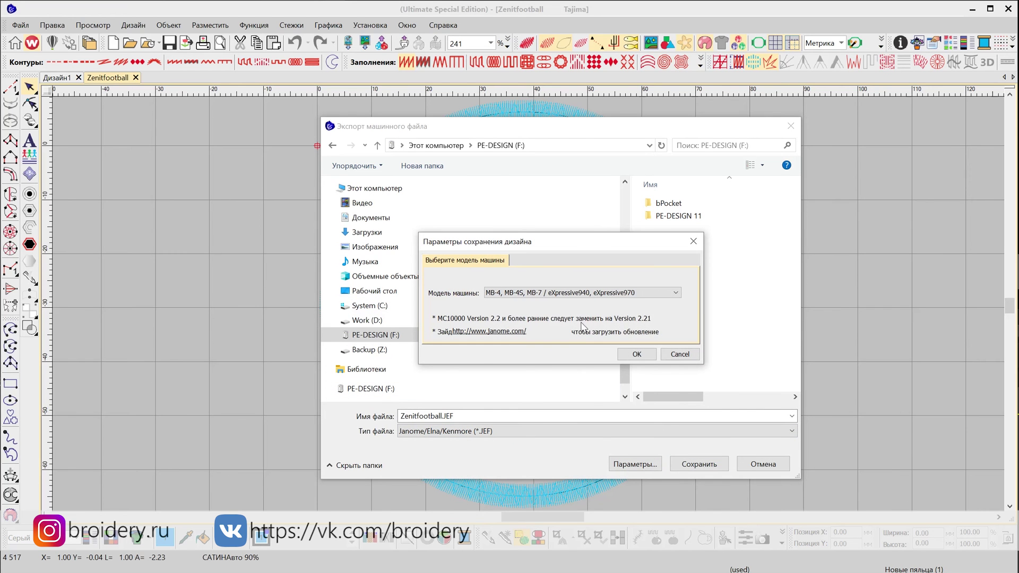
click(608, 296)
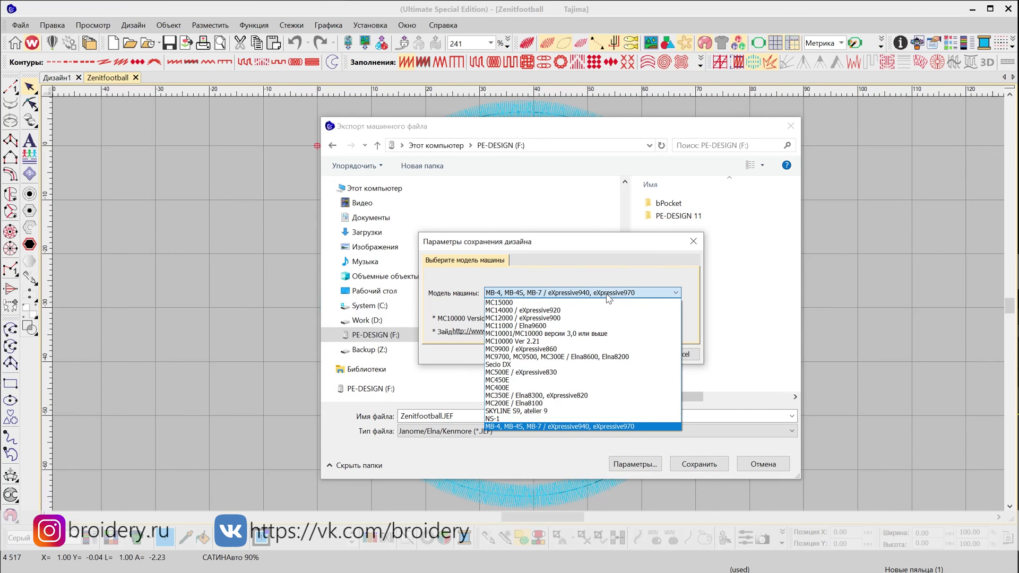
click(609, 293)
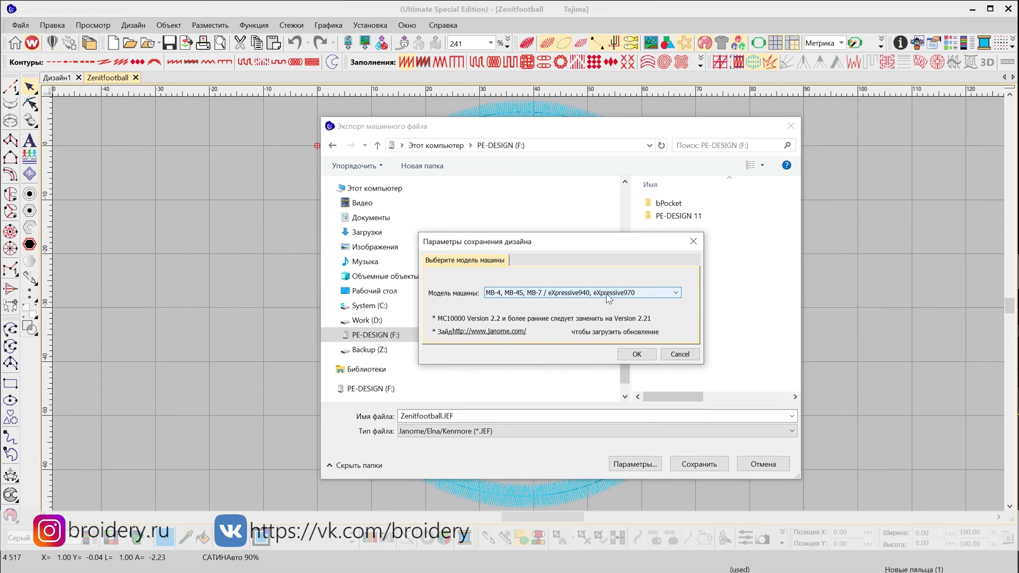
click(693, 242)
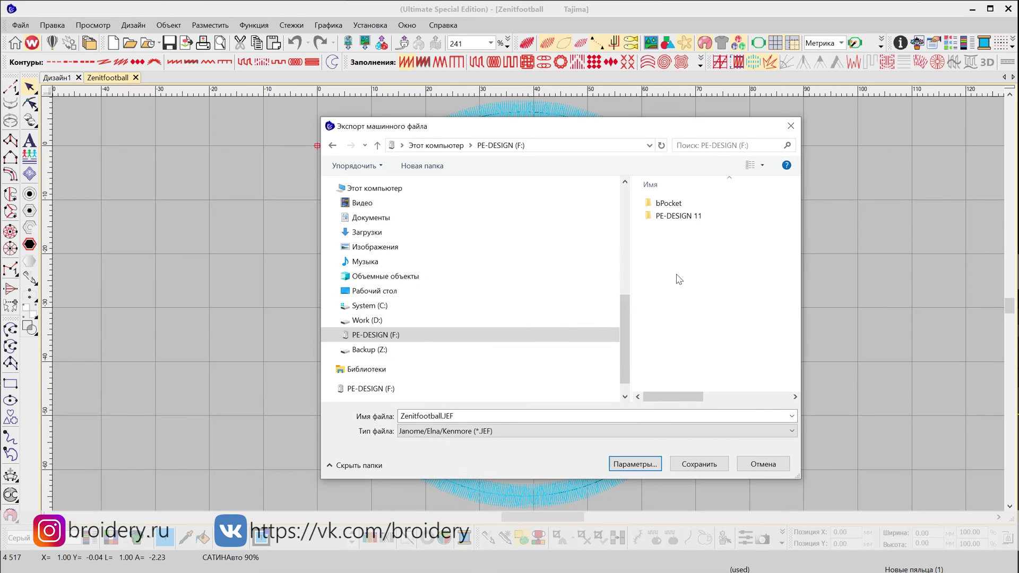
Look through the other machine file formats available for the export.
click(788, 436)
scroll(581, 237, up, 6)
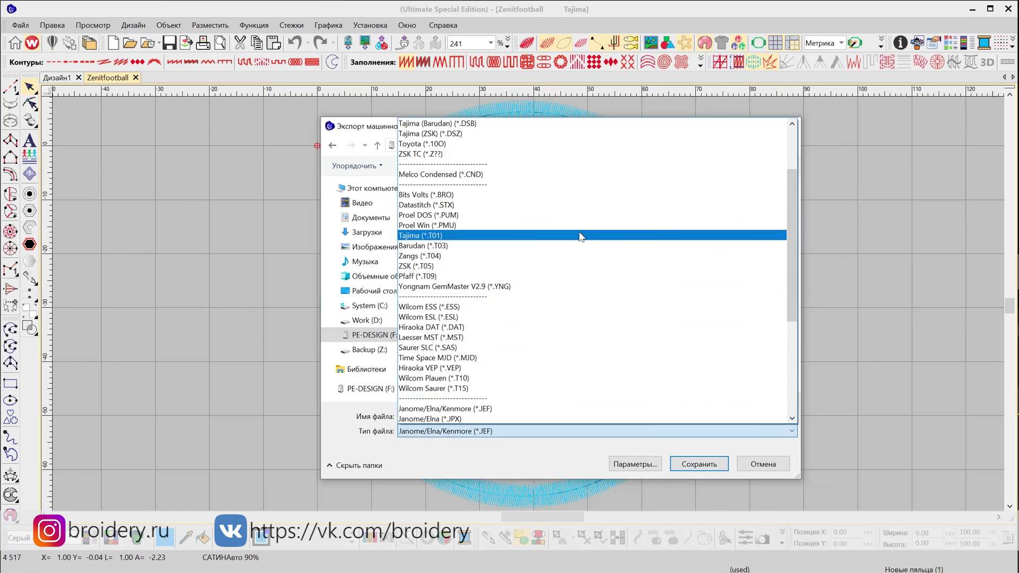
scroll(581, 238, up, 3)
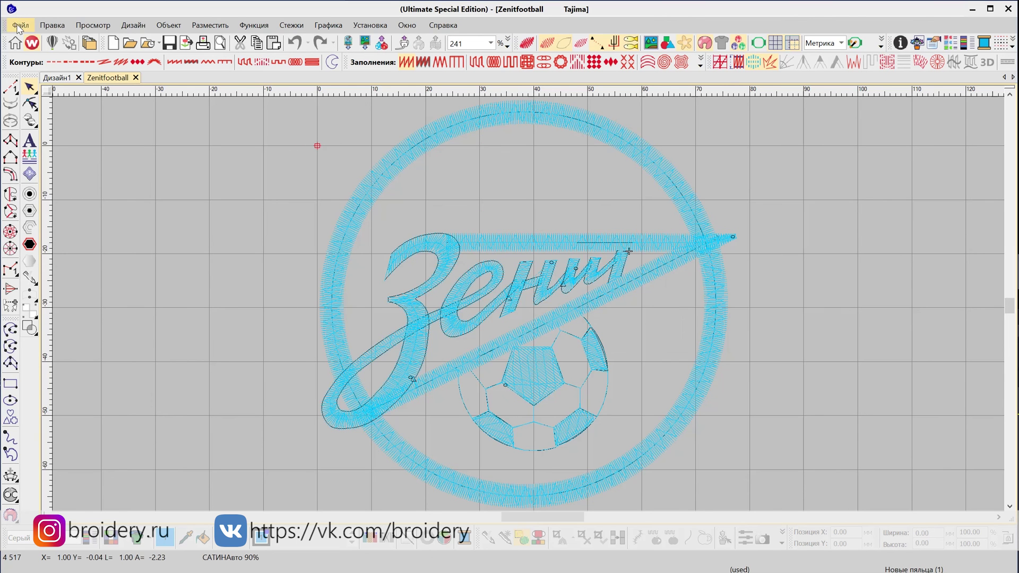
Examine the format choices for saving the design as a template, list the existing Wilcom (*.EMT) templates, and leave without saving.
click(19, 25)
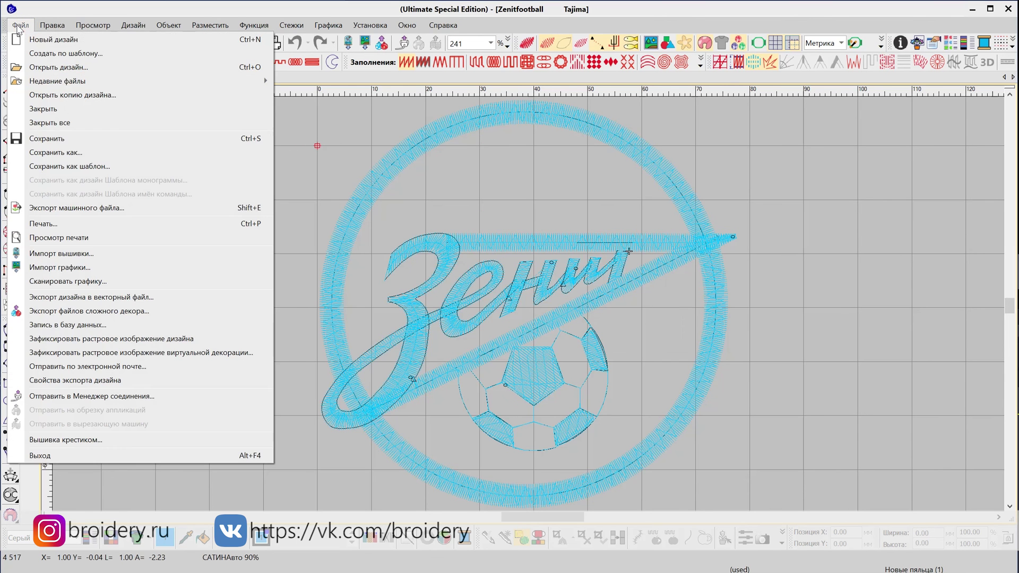
click(77, 167)
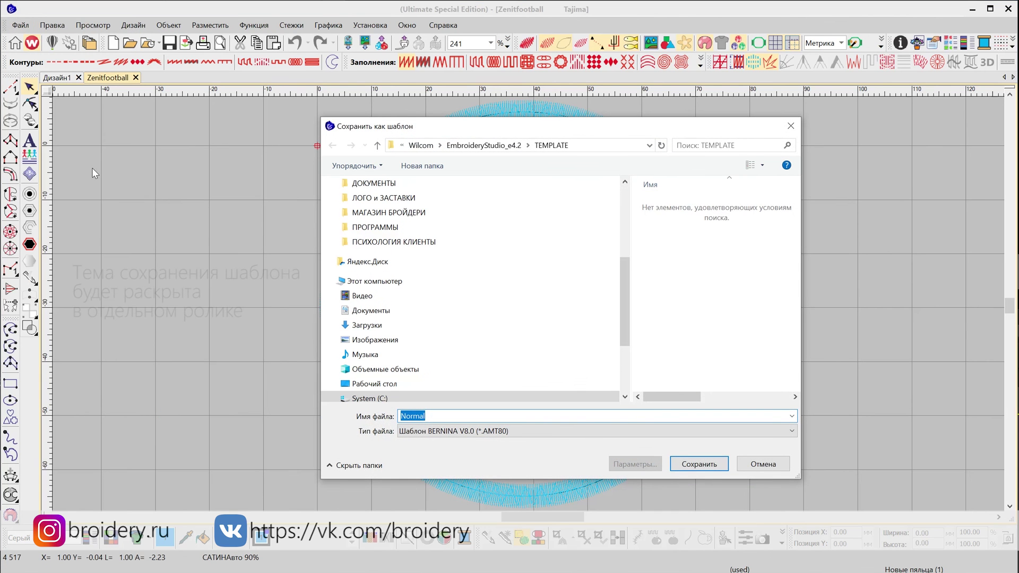
click(453, 415)
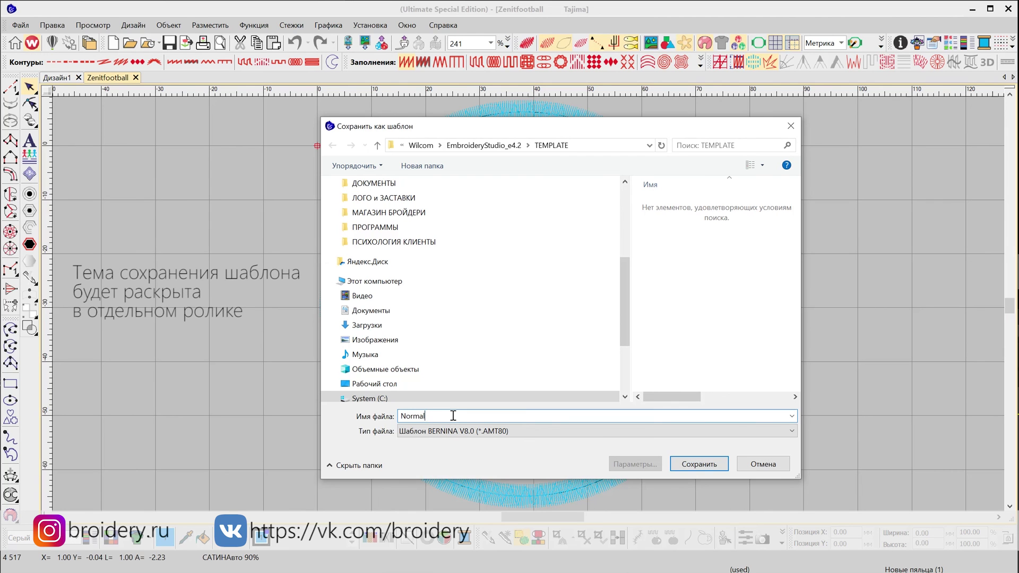
click(464, 431)
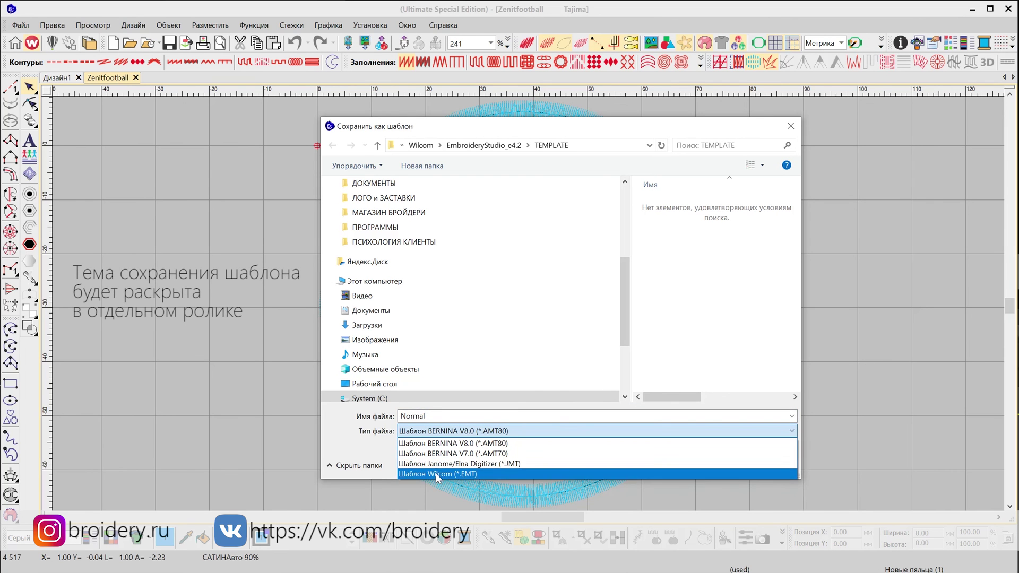
click(462, 474)
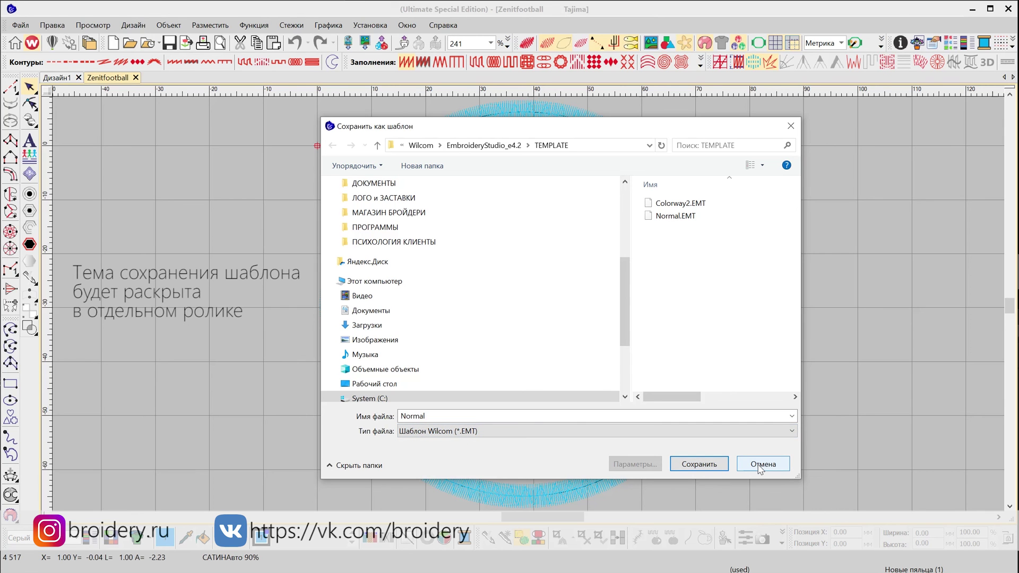
click(700, 207)
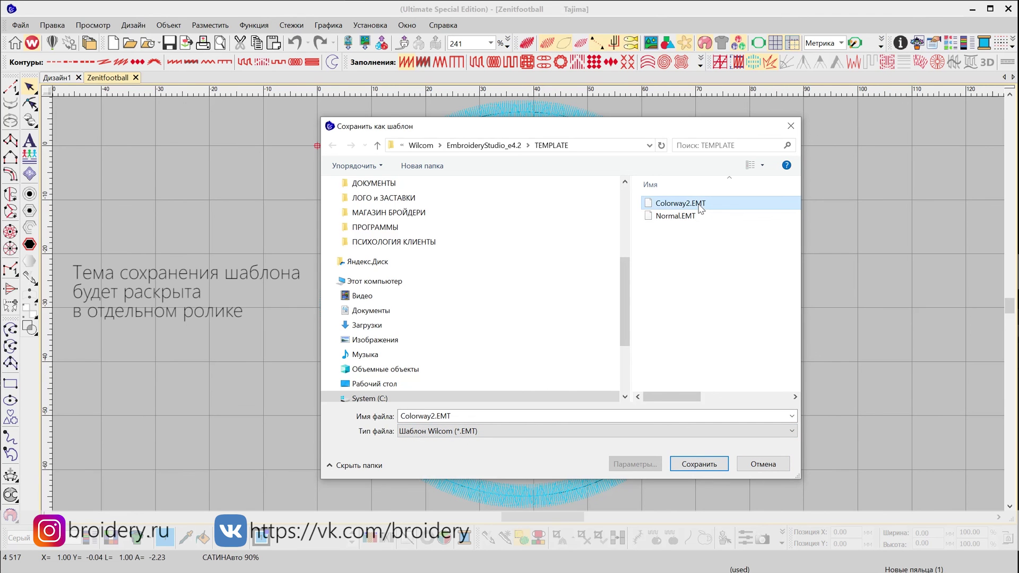
click(762, 464)
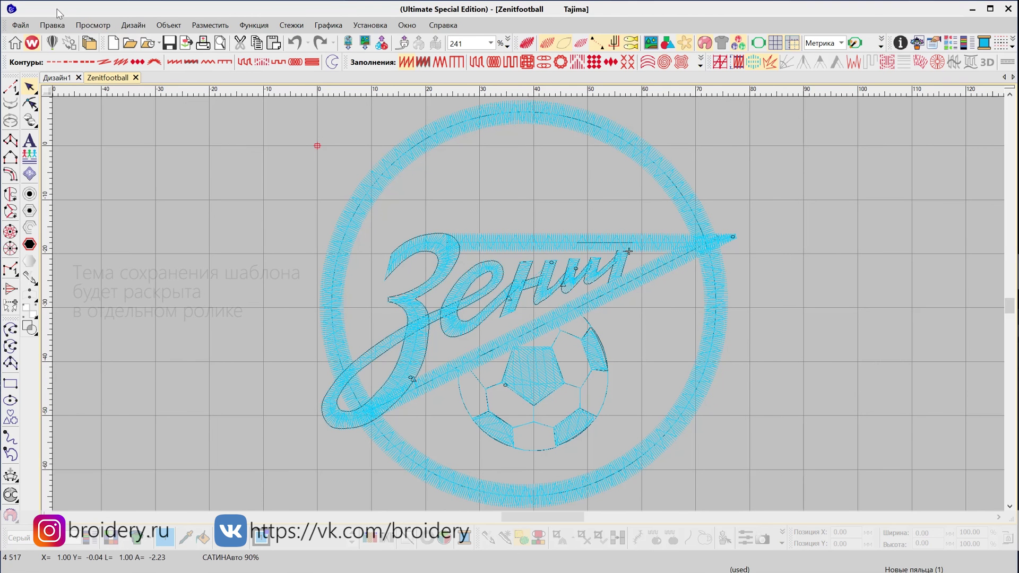
Open the design's vector file export and check which vector formats are offered, keeping EMF (*.EMF).
click(21, 25)
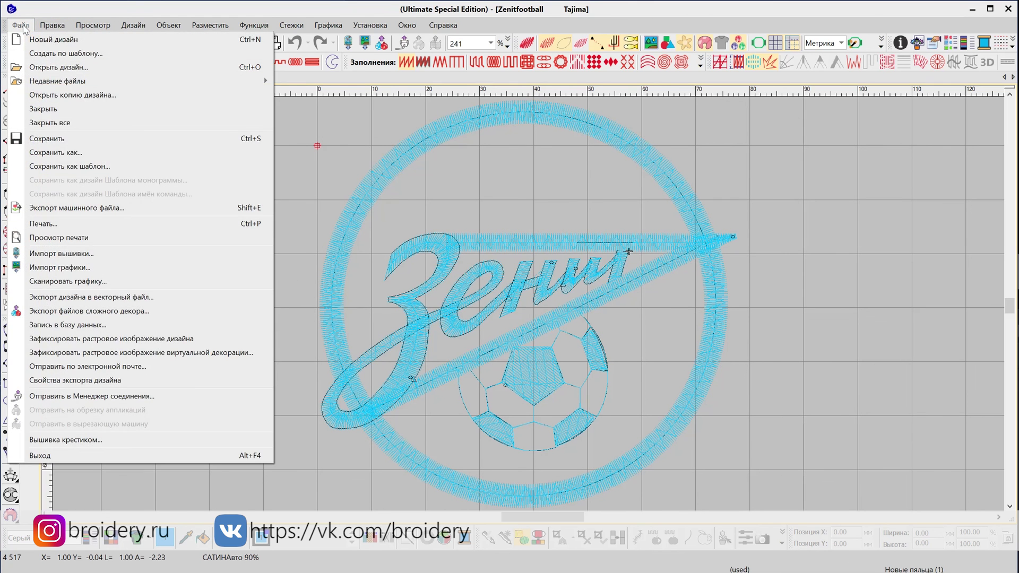
click(150, 296)
click(489, 435)
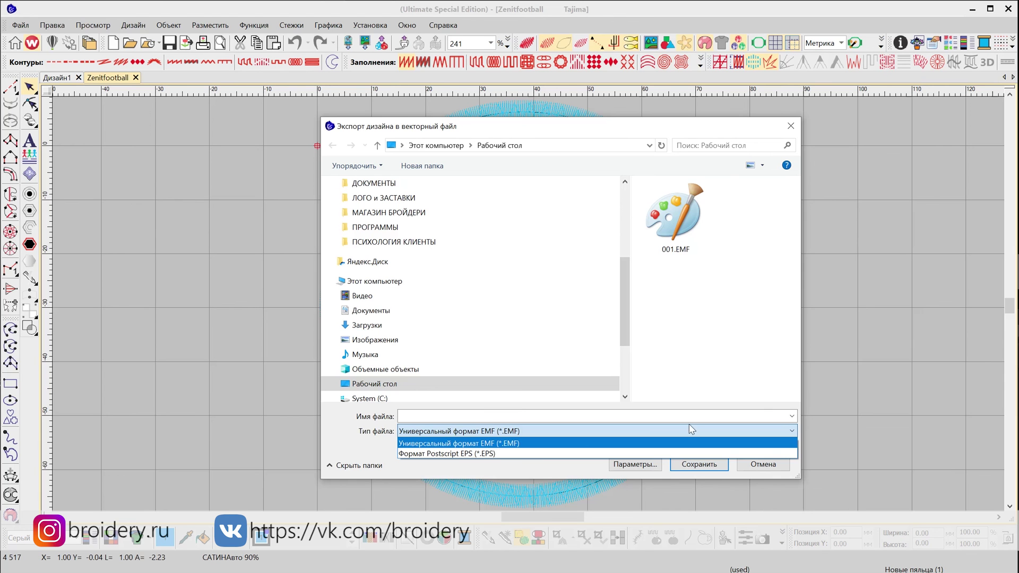
click(741, 325)
Open the exported 001.EMF from the desktop in Paint, inspect the Zenit logo in it, and minimize Paint.
right_click(688, 203)
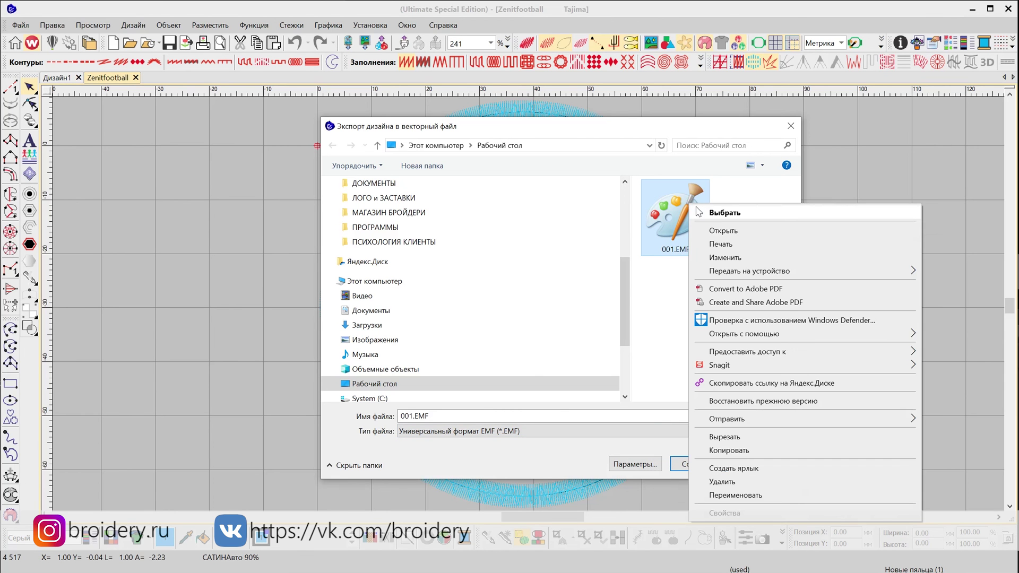
click(731, 228)
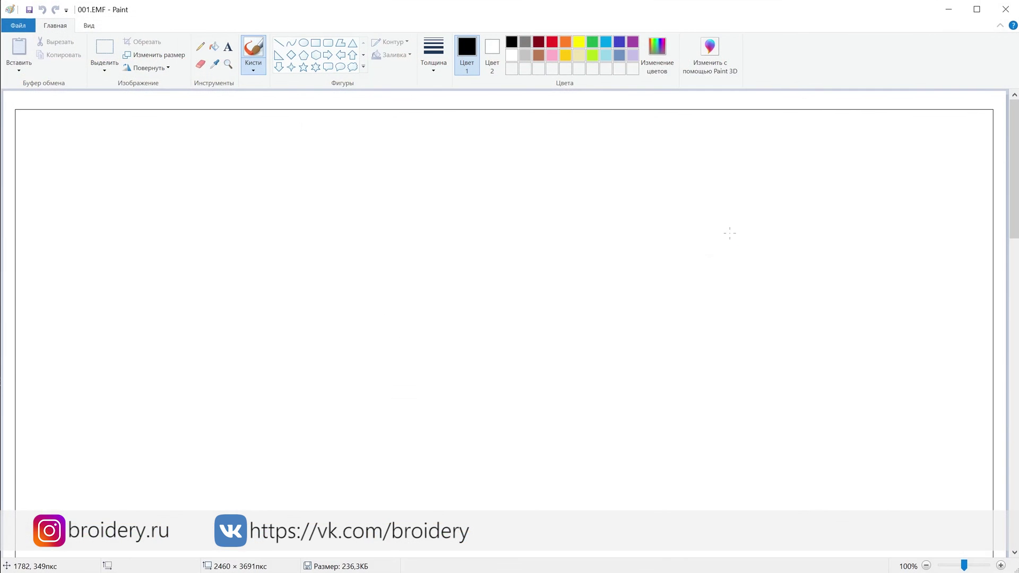
scroll(425, 193, down, 5)
scroll(425, 193, up, 2)
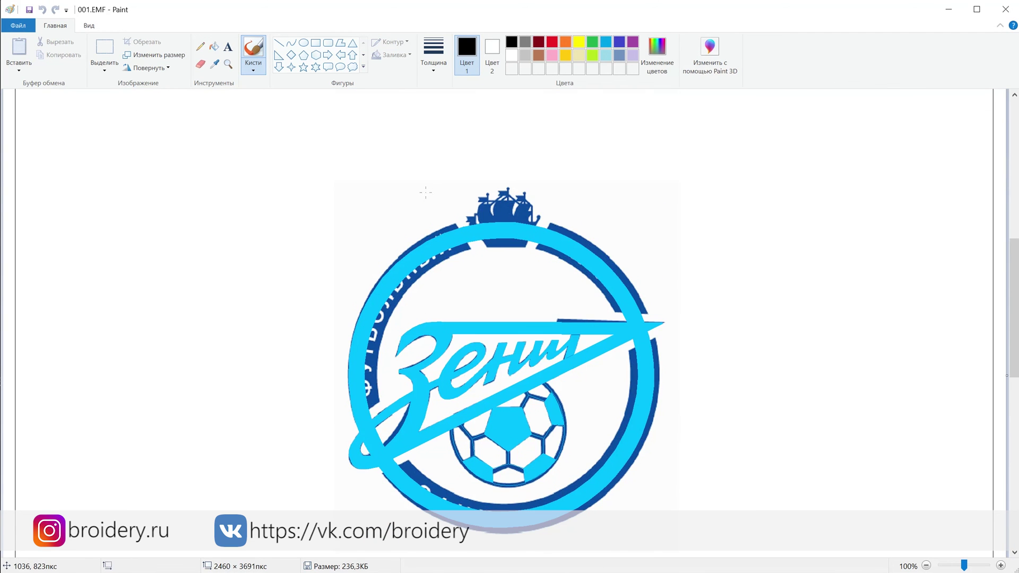
click(948, 9)
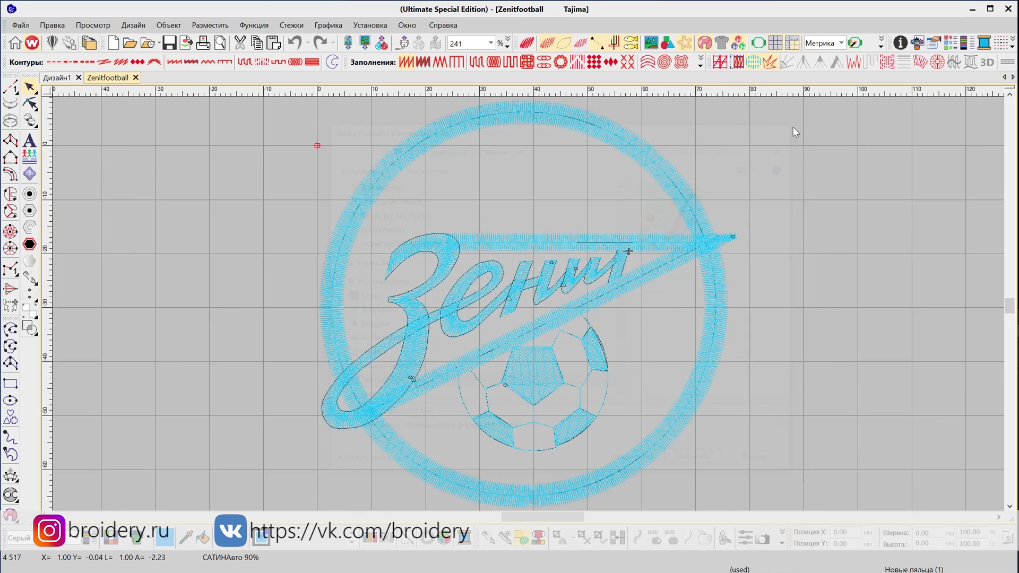
Open the multi-decoration file export for the current design and examine the file formats offered for the print element.
click(20, 25)
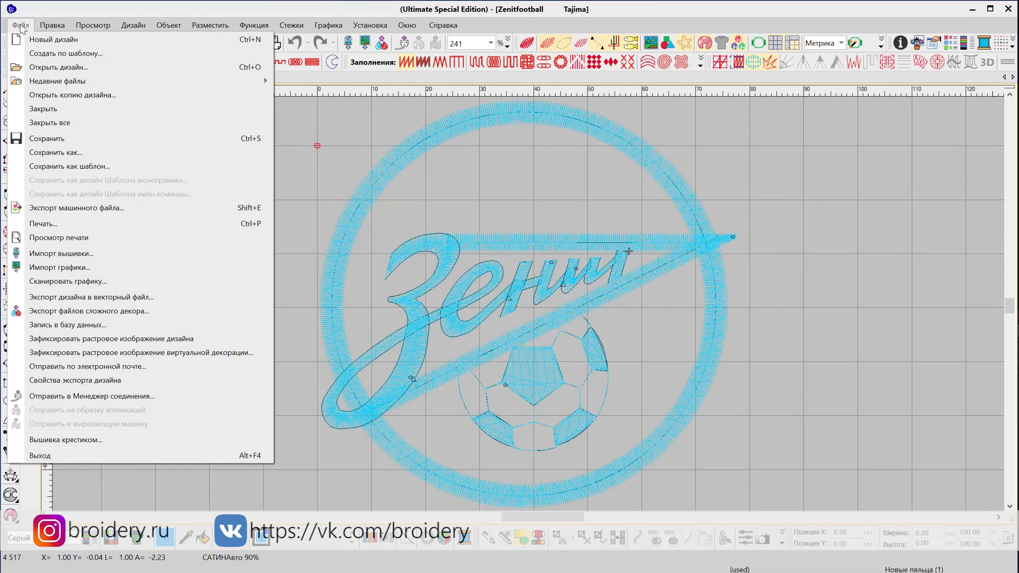
click(139, 313)
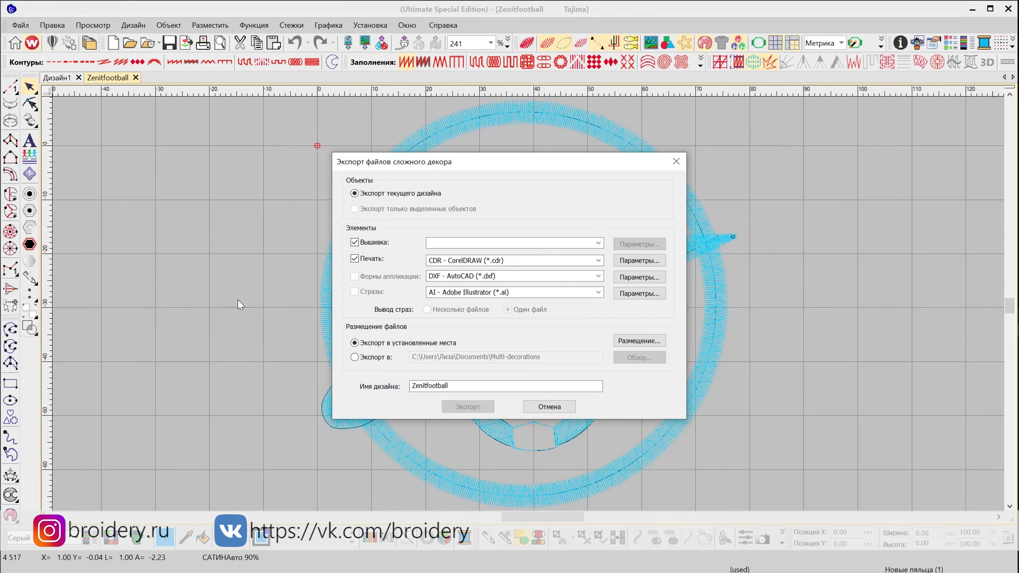
drag(433, 162, 407, 147)
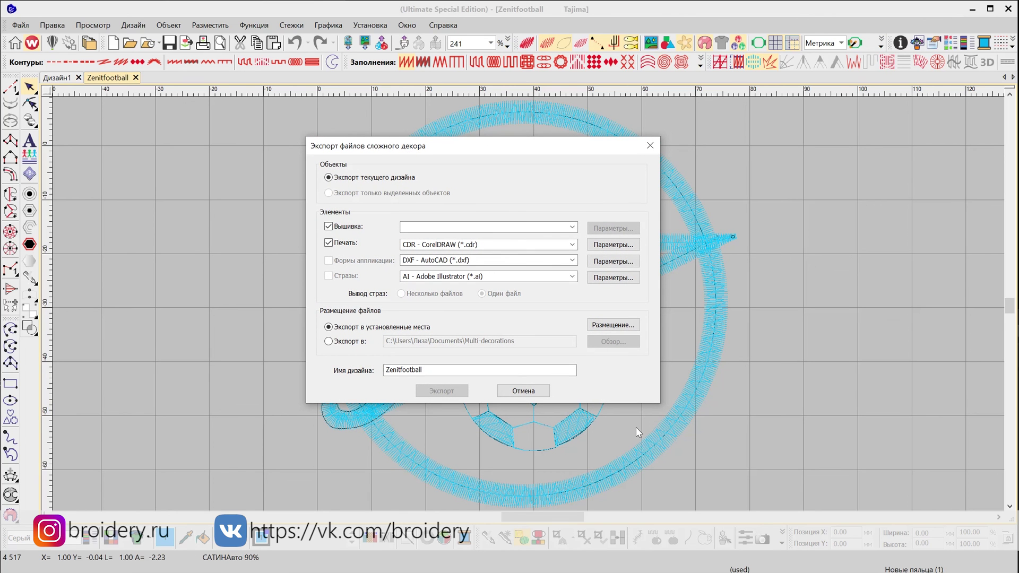
click(550, 244)
click(550, 245)
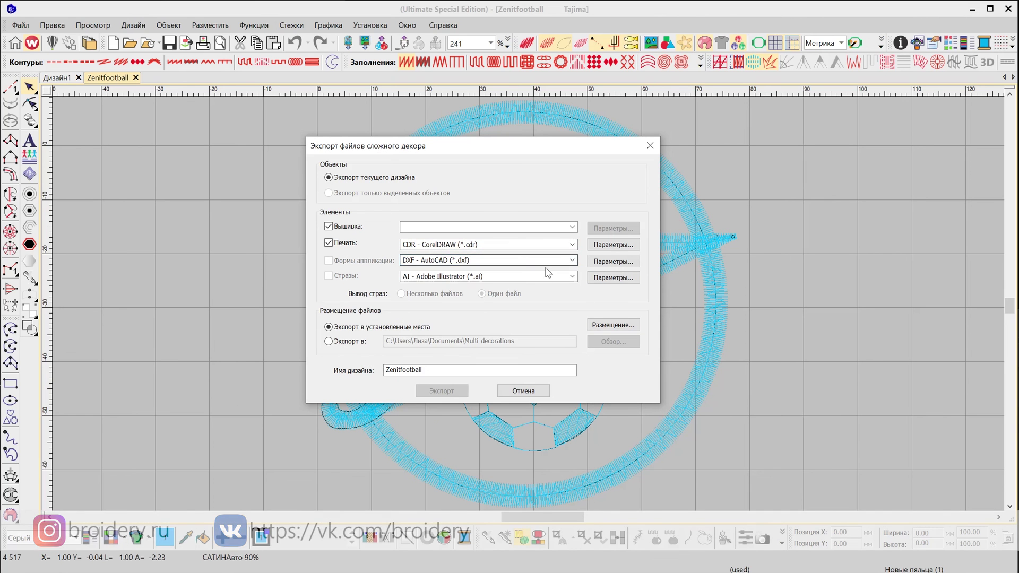